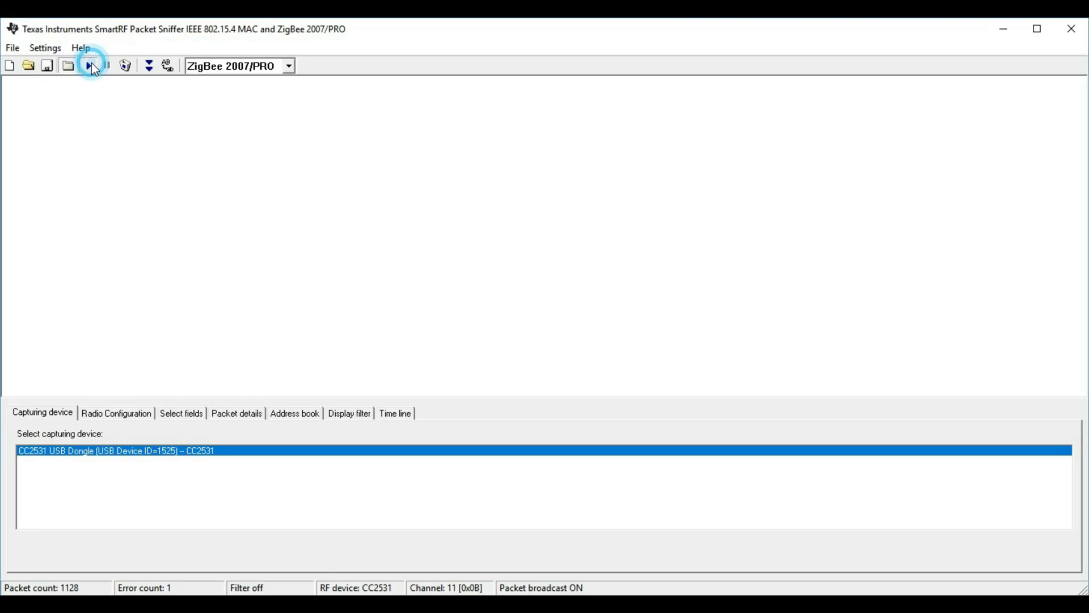
Start capturing ZigBee packets with the CC2531 USB dongle and turn on automatic scrolling of the packet list
{"action": "left_click", "coordinate": [91, 66]}
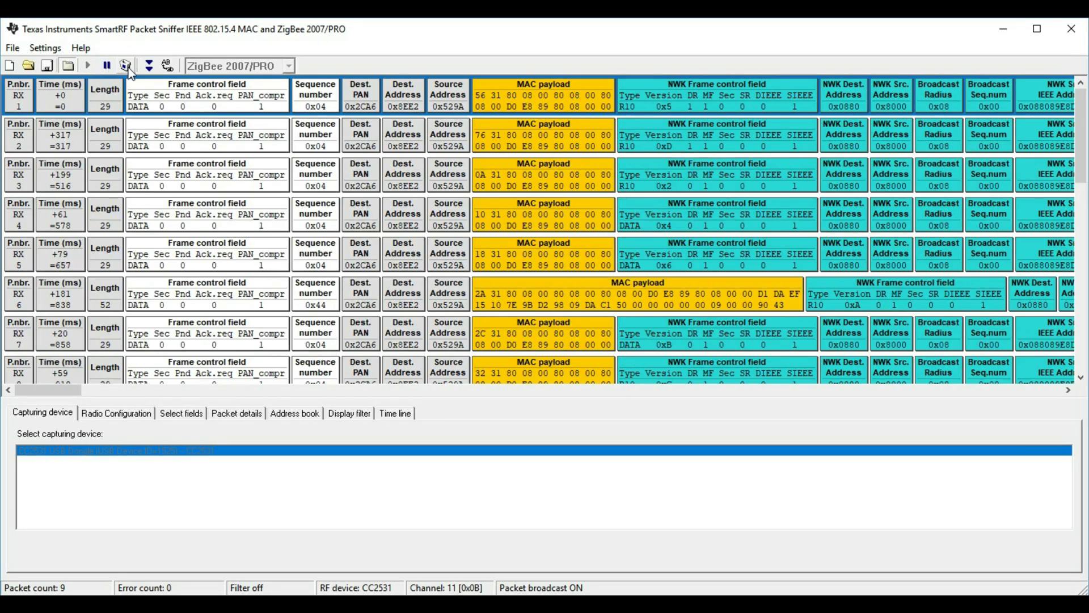
{"action": "left_click", "coordinate": [149, 65]}
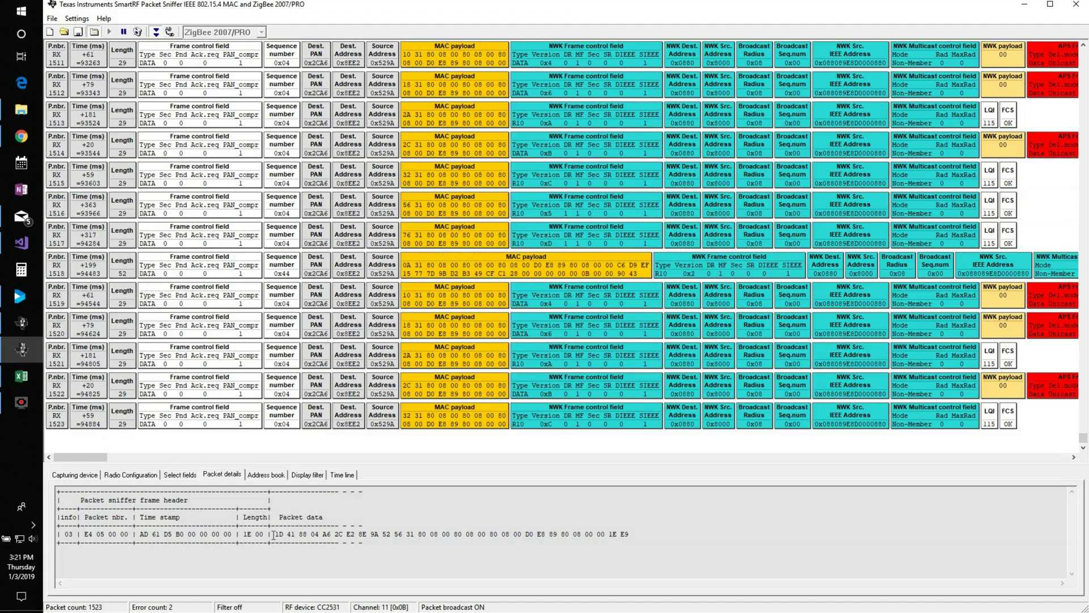
Copy the selected packet's full packet data and paste it as the example message in cell B4 of the Yuneec Protocol workbook in Excel
{"action": "left_click_drag", "start_coordinate": [274, 535], "coordinate": [632, 534]}
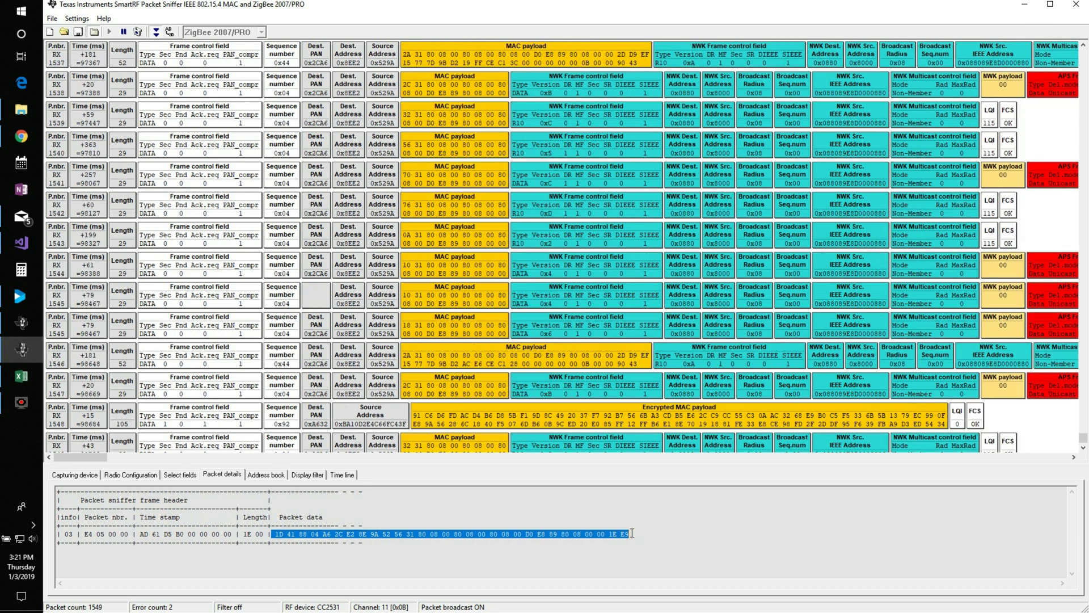
{"action": "key", "text": "ctrl+c"}
{"action": "key", "text": "alt+Tab"}
{"action": "key", "text": "ctrl+v"}
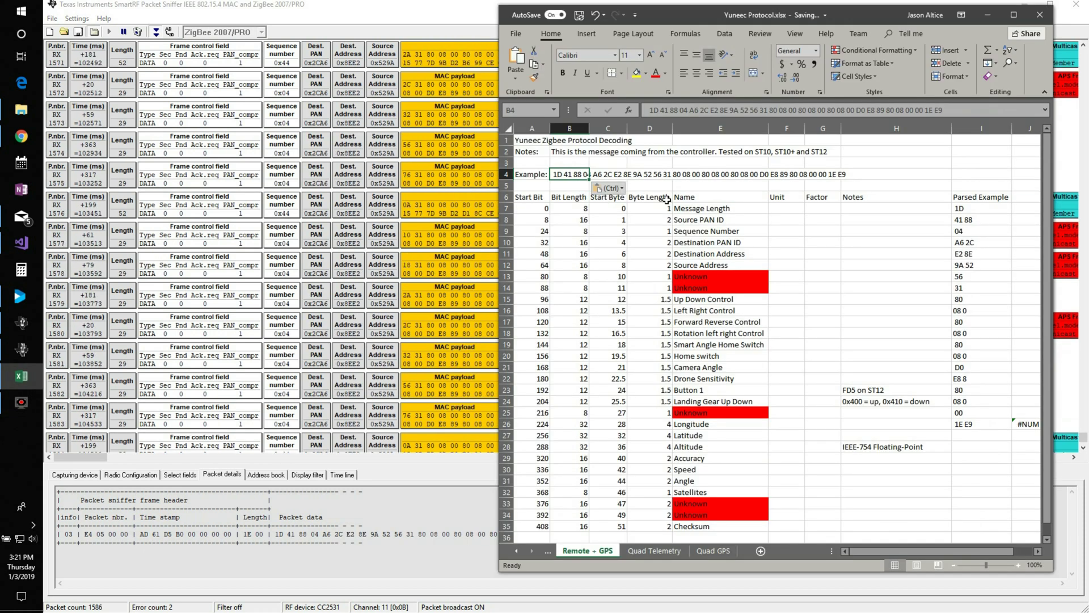
{"action": "left_click", "coordinate": [873, 244]}
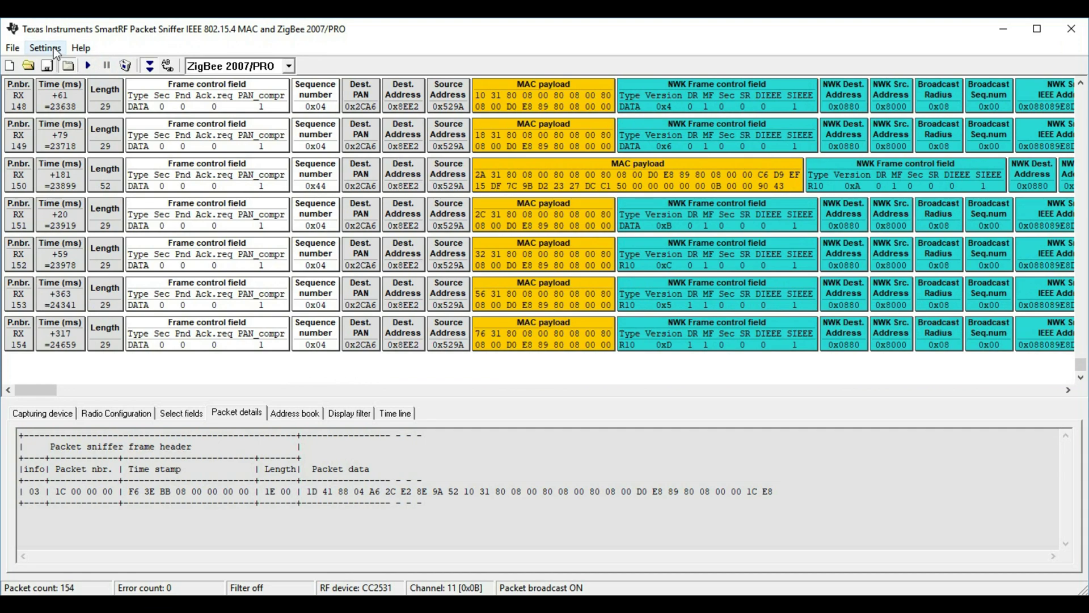
In the packet sniffer, open the packet broadcast settings to view the broadcast address and port
{"action": "left_click", "coordinate": [43, 10]}
{"action": "left_click", "coordinate": [70, 99]}
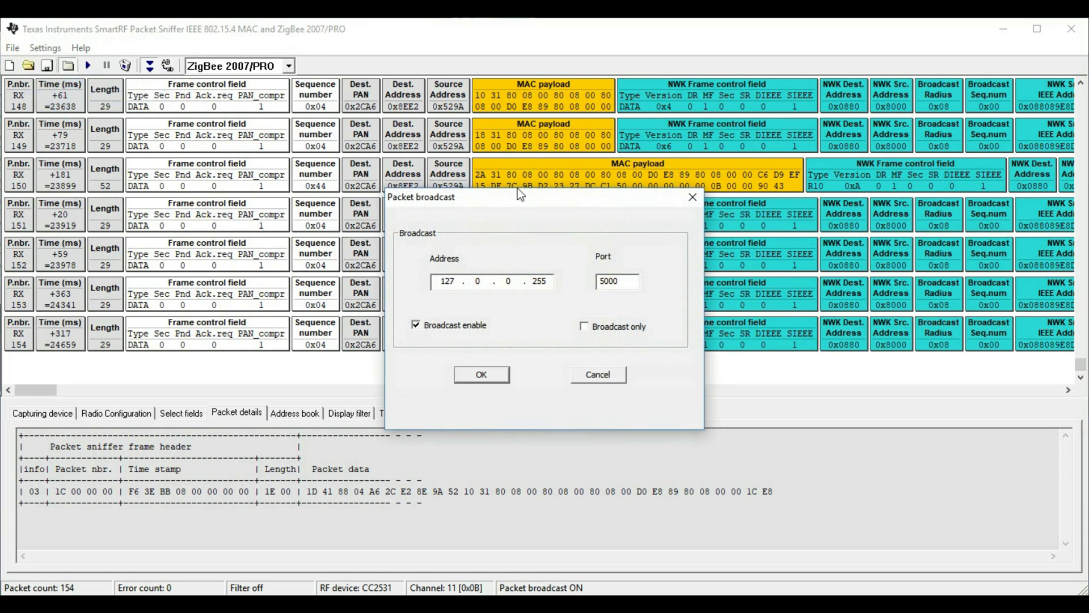
{"action": "left_click_drag", "start_coordinate": [573, 202], "coordinate": [538, 189]}
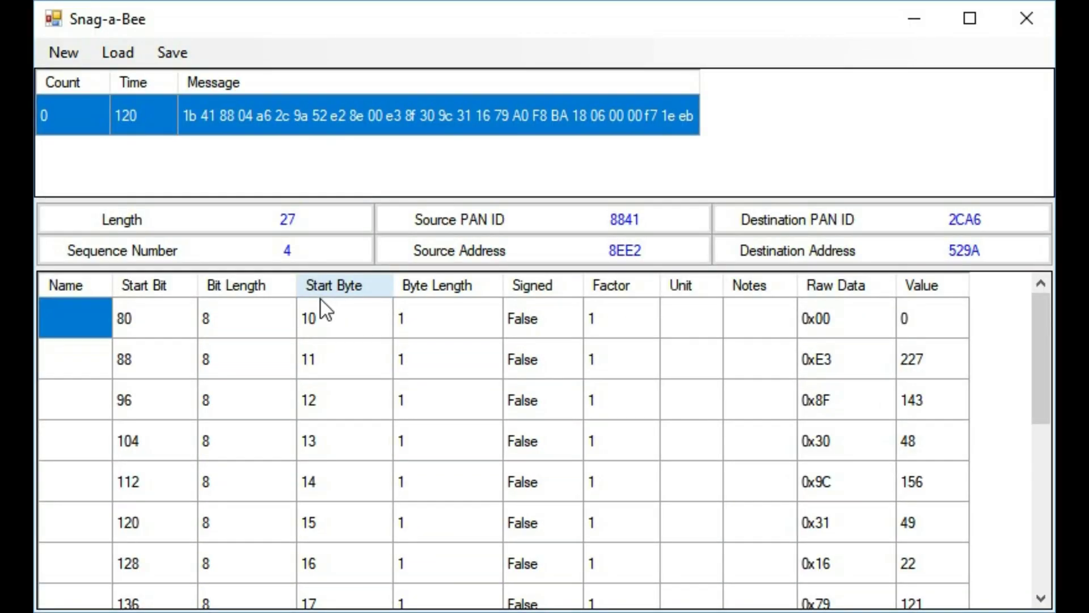
In Snag-a-Bee, set the field at start bit 104 to a bit length of 32 and a factor of 1E-7
{"action": "left_click", "coordinate": [294, 120]}
{"action": "left_click", "coordinate": [854, 431]}
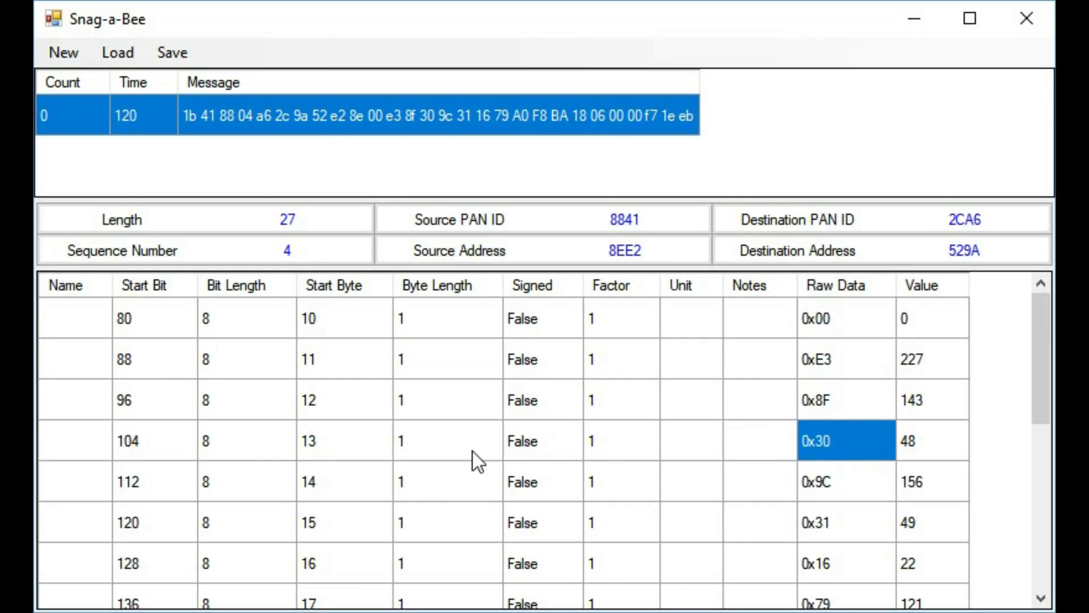
{"action": "left_click", "coordinate": [231, 443]}
{"action": "left_click", "coordinate": [213, 442]}
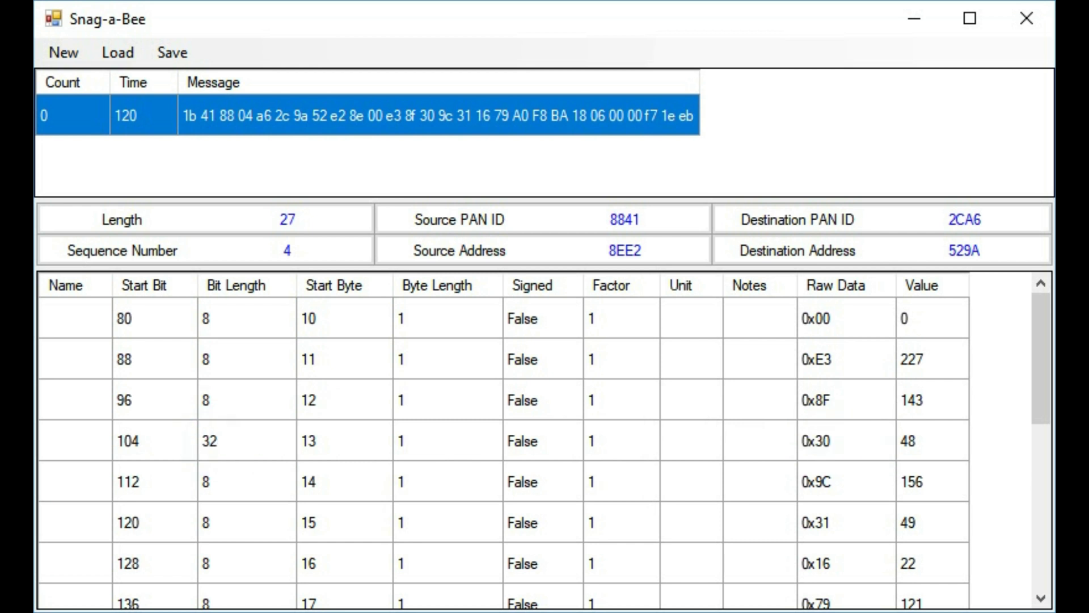
{"action": "type", "text": "32"}
{"action": "key", "text": "Return"}
{"action": "left_click", "coordinate": [611, 447]}
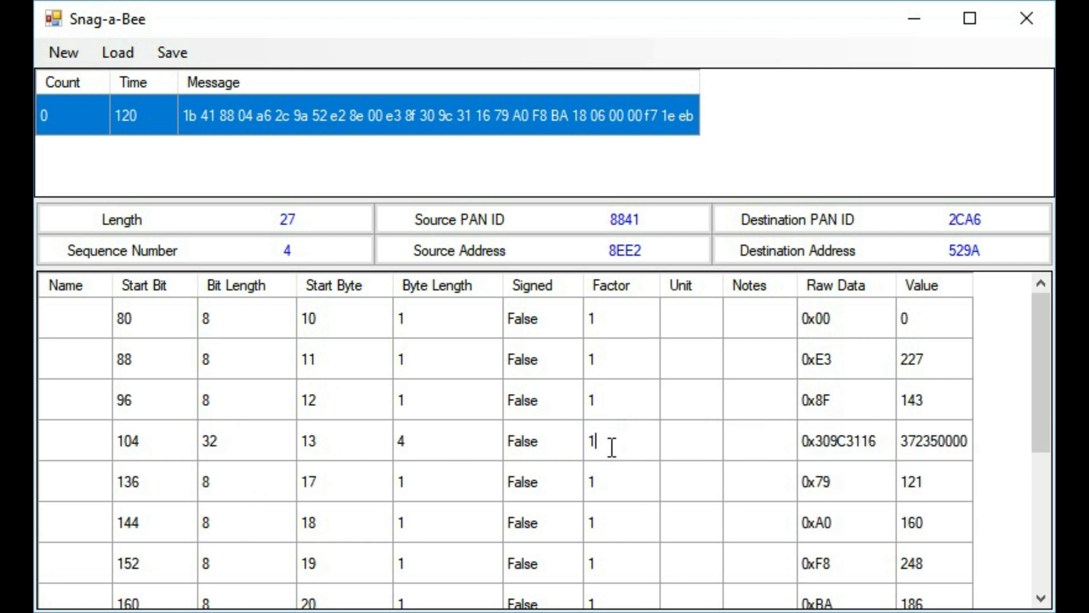
{"action": "key", "text": "Return"}
Set the field at start bit 136 to a bit length of 32 and its Signed value to True
{"action": "left_click", "coordinate": [203, 486]}
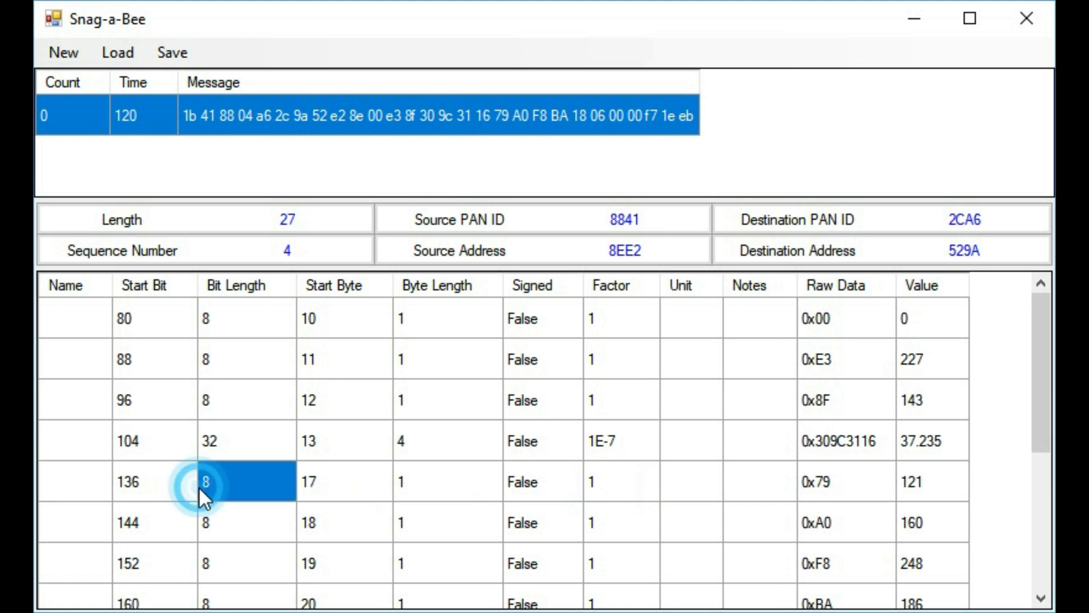
{"action": "type", "text": "32"}
{"action": "key", "text": "Return"}
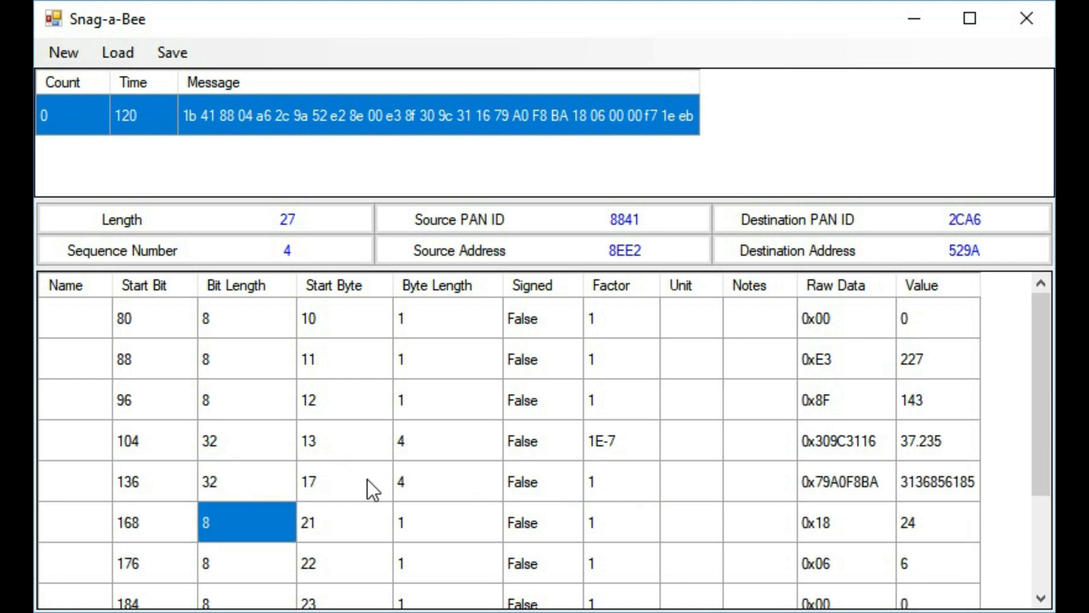
{"action": "left_click", "coordinate": [541, 484]}
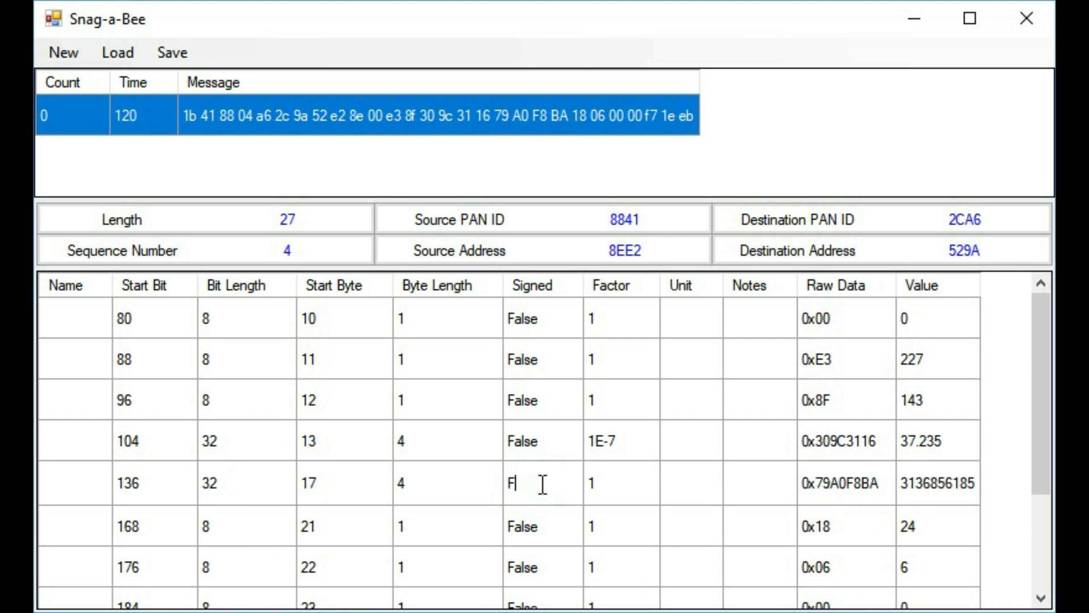
{"action": "type", "text": "True"}
{"action": "key", "text": "Return"}
Set the factor of the start bit 136 field to 1E-7 and the Signed value of the start bit 104 field to True
{"action": "left_click", "coordinate": [594, 485]}
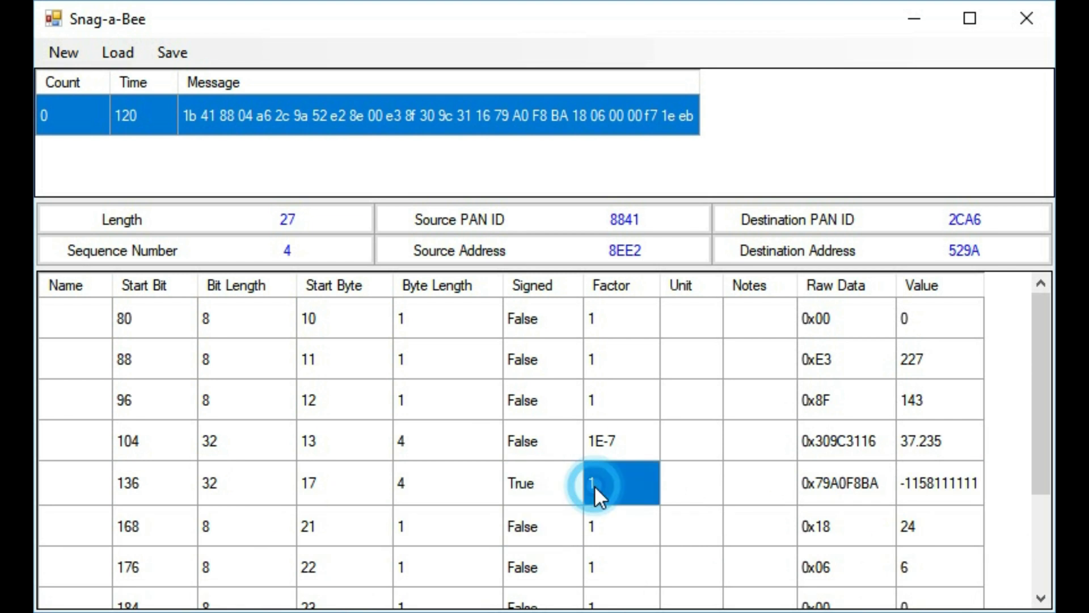
{"action": "left_click", "coordinate": [609, 485]}
{"action": "type", "text": "E-7"}
{"action": "key", "text": "Return"}
{"action": "left_click", "coordinate": [522, 440]}
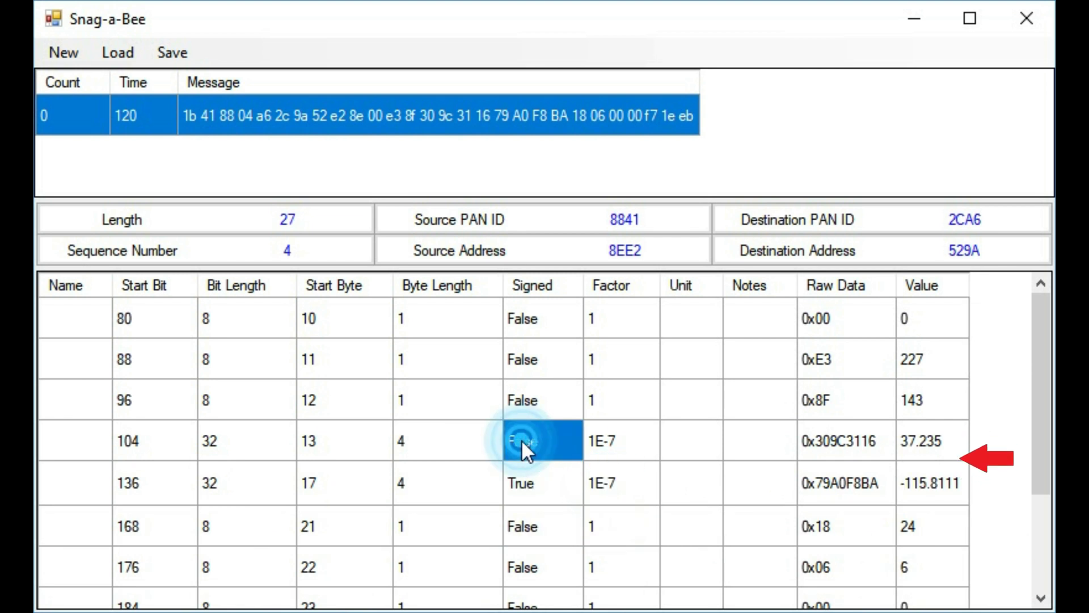
{"action": "key", "text": "Return"}
Set the field at start bit 168 to a bit length of 32 and enter cm as its unit
{"action": "left_click", "coordinate": [214, 522]}
{"action": "type", "text": "32"}
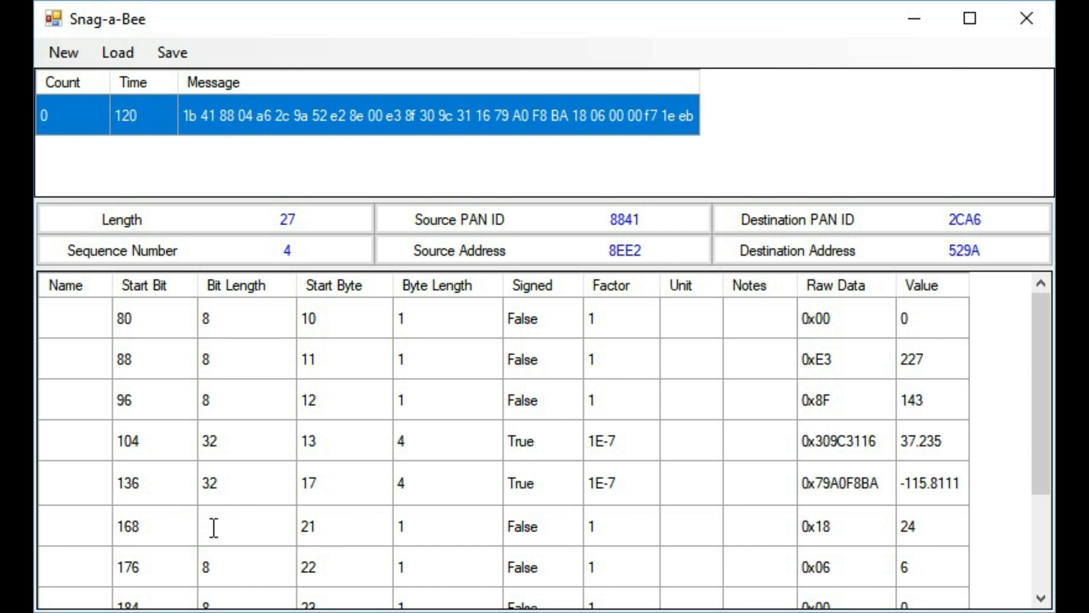
{"action": "key", "text": "Return"}
{"action": "left_click", "coordinate": [760, 529]}
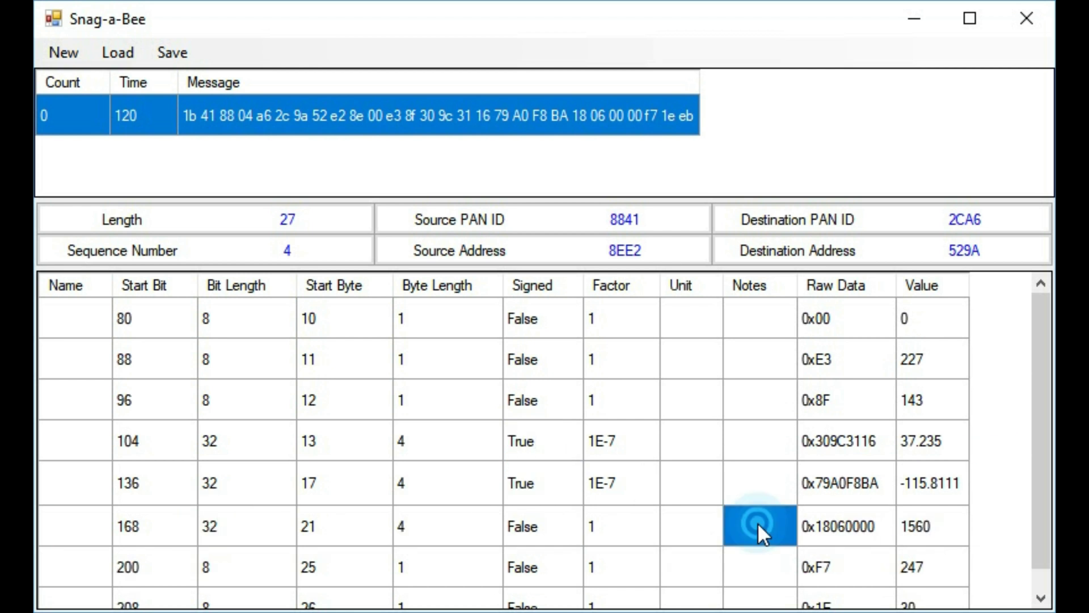
{"action": "left_click", "coordinate": [678, 524]}
{"action": "type", "text": "cm"}
{"action": "key", "text": "Return"}
Name the start bit 168 field Altitude and the start bit 136 field Longitude, and open the start bit 104 field's name for editing
{"action": "left_click", "coordinate": [73, 536]}
{"action": "type", "text": "Altitude"}
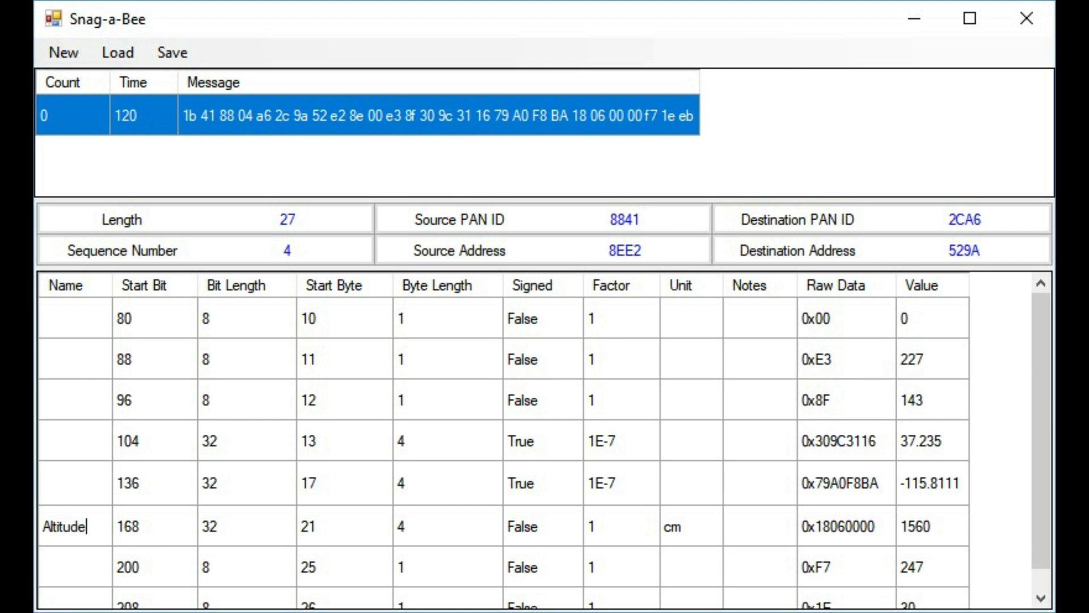
{"action": "left_click", "coordinate": [68, 477]}
{"action": "type", "text": "Longitude"}
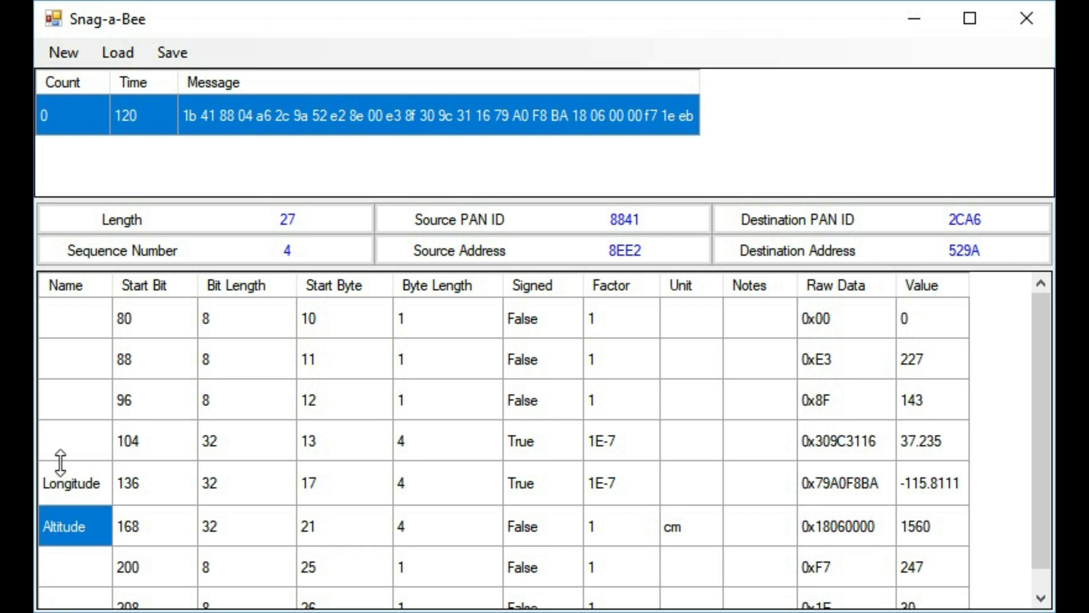
{"action": "double_click", "coordinate": [70, 440]}
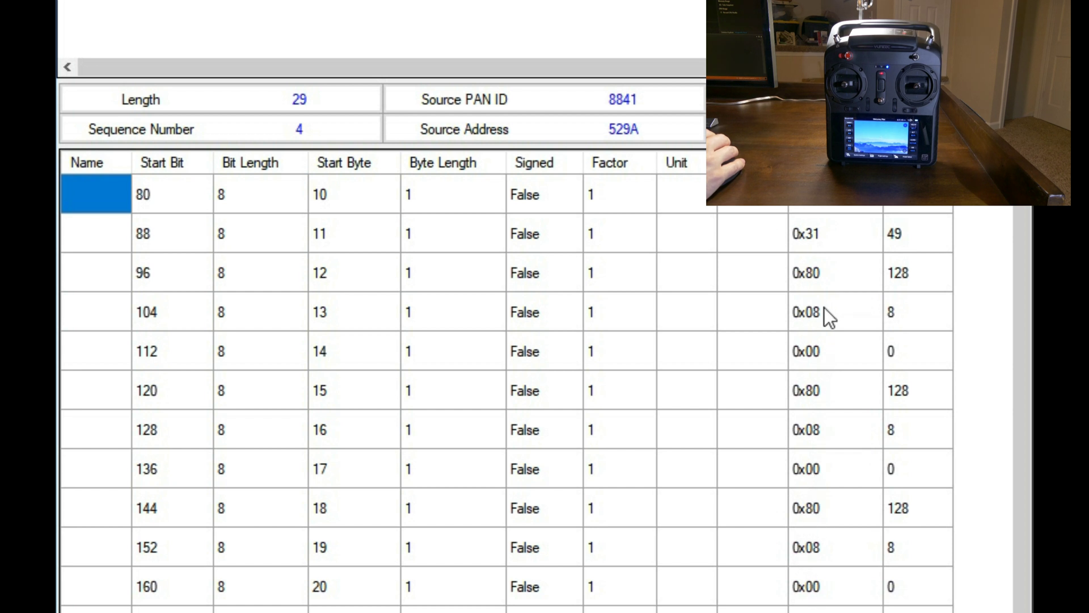
In the controller message of length 29, set the start bit 96 field to a bit length of 12 and name it "up down"
{"action": "left_click", "coordinate": [223, 277]}
{"action": "left_click", "coordinate": [223, 277]}
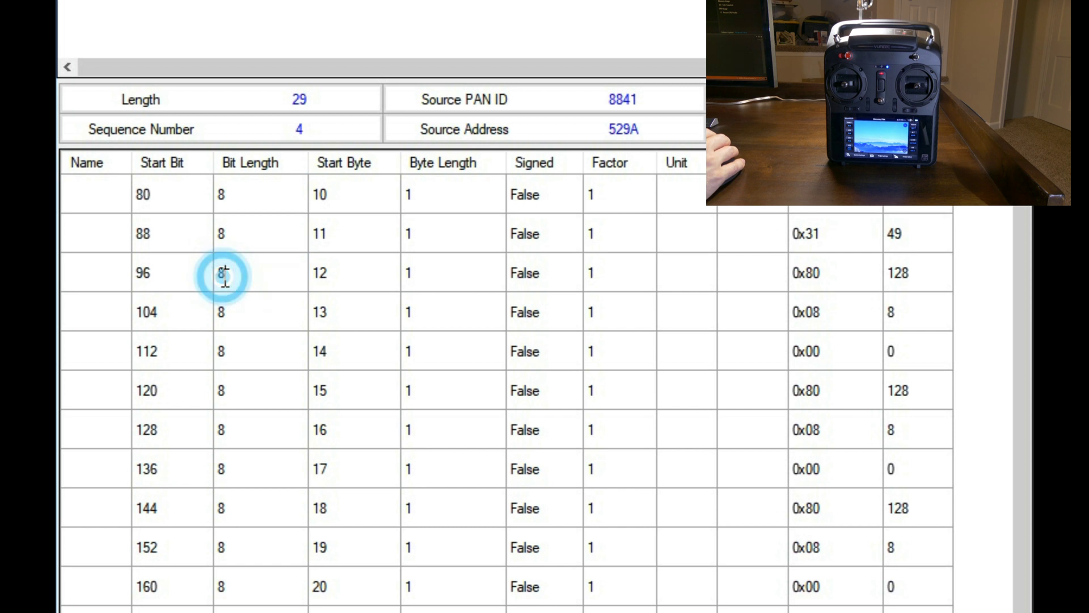
{"action": "key", "text": "BackSpace"}
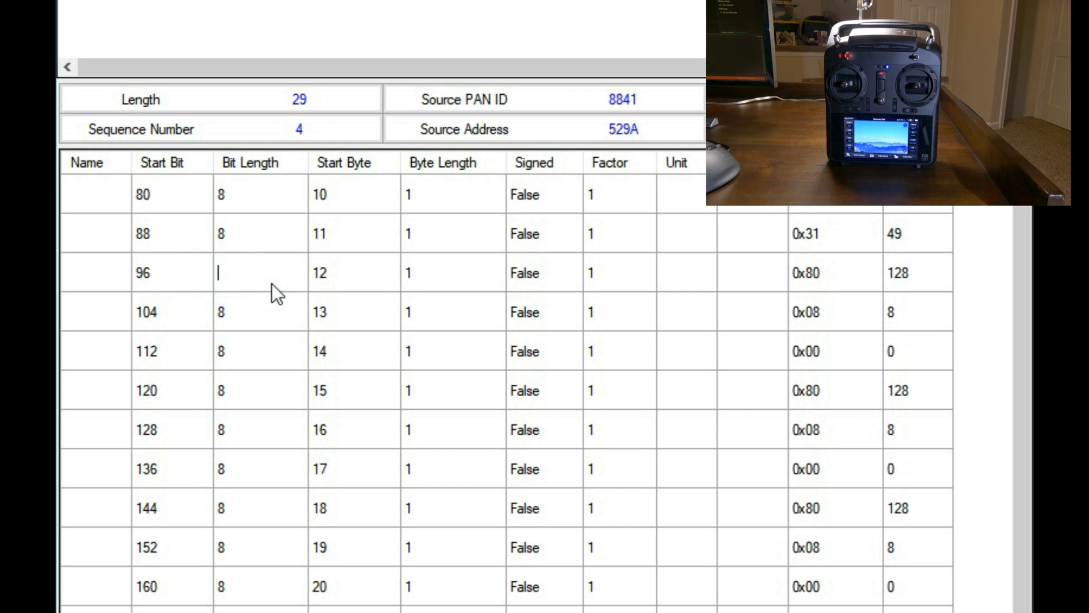
{"action": "type", "text": "12"}
{"action": "left_click", "coordinate": [271, 317]}
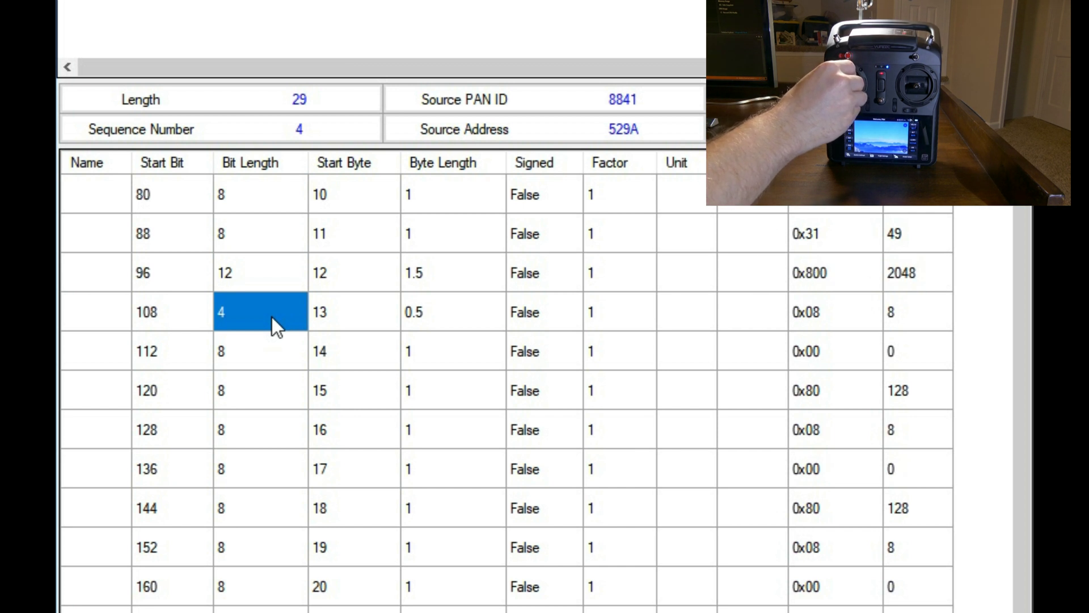
{"action": "double_click", "coordinate": [104, 273]}
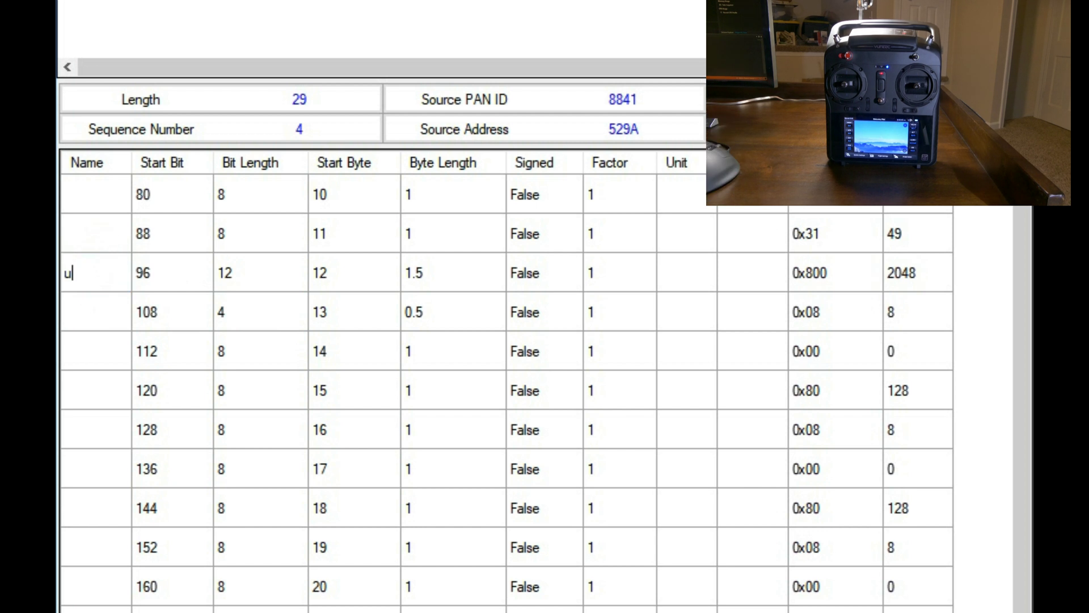
{"action": "key", "text": "Return"}
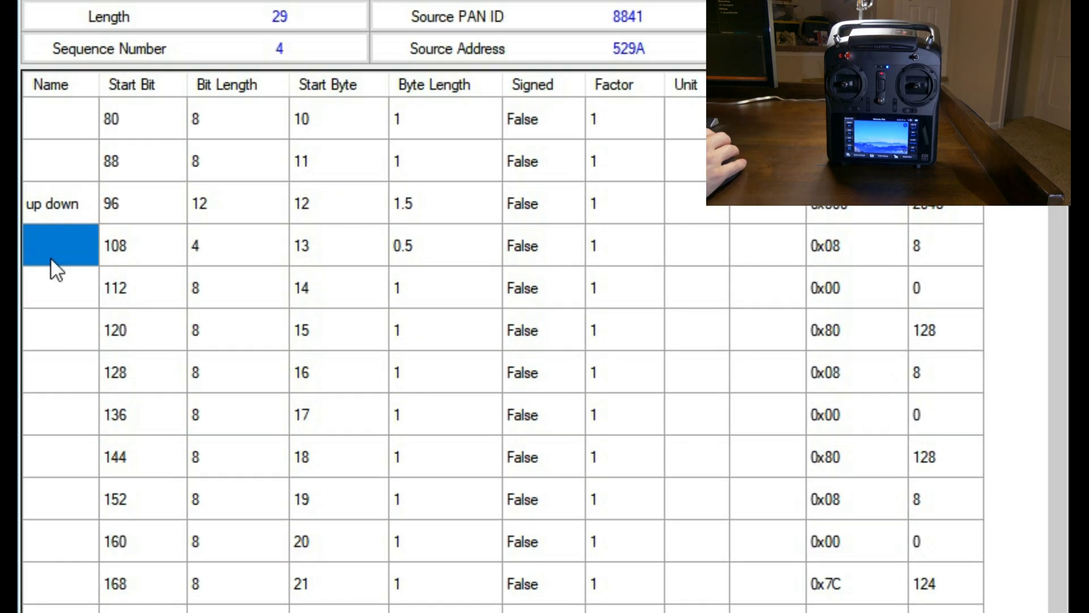
Name the field at start bit 108 "left right" and set its bit length to 12
{"action": "type", "text": "left right"}
{"action": "key", "text": "Return"}
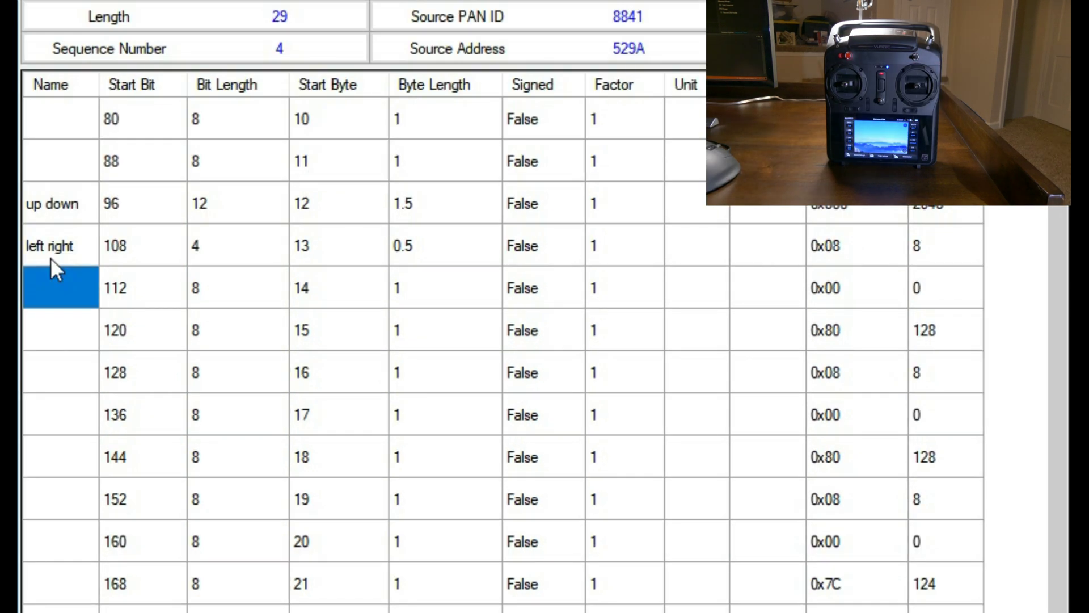
{"action": "left_click", "coordinate": [196, 240]}
{"action": "type", "text": "12"}
{"action": "key", "text": "Return"}
Name the field at start bit 120 "forward reverse" and set its bit length to 12
{"action": "key", "text": "Left"}
{"action": "key", "text": "Left"}
{"action": "type", "text": "forward reverse"}
{"action": "left_click", "coordinate": [236, 293]}
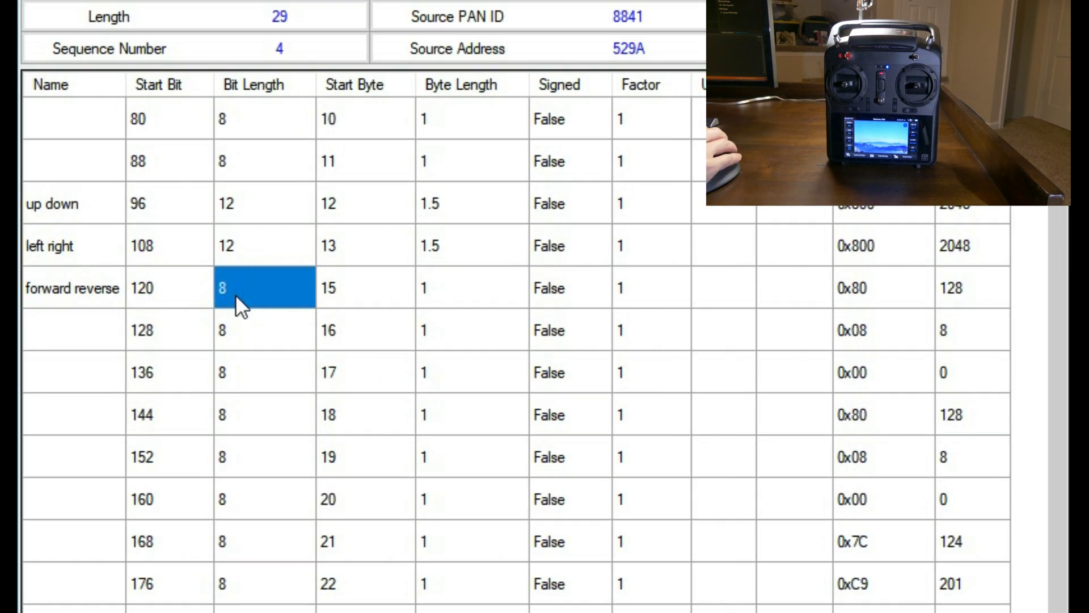
{"action": "type", "text": "12"}
{"action": "key", "text": "Return"}
Name the field at start bit 132 "rotate left right" and set its bit length to 12
{"action": "left_click", "coordinate": [99, 342]}
{"action": "type", "text": "ro"}
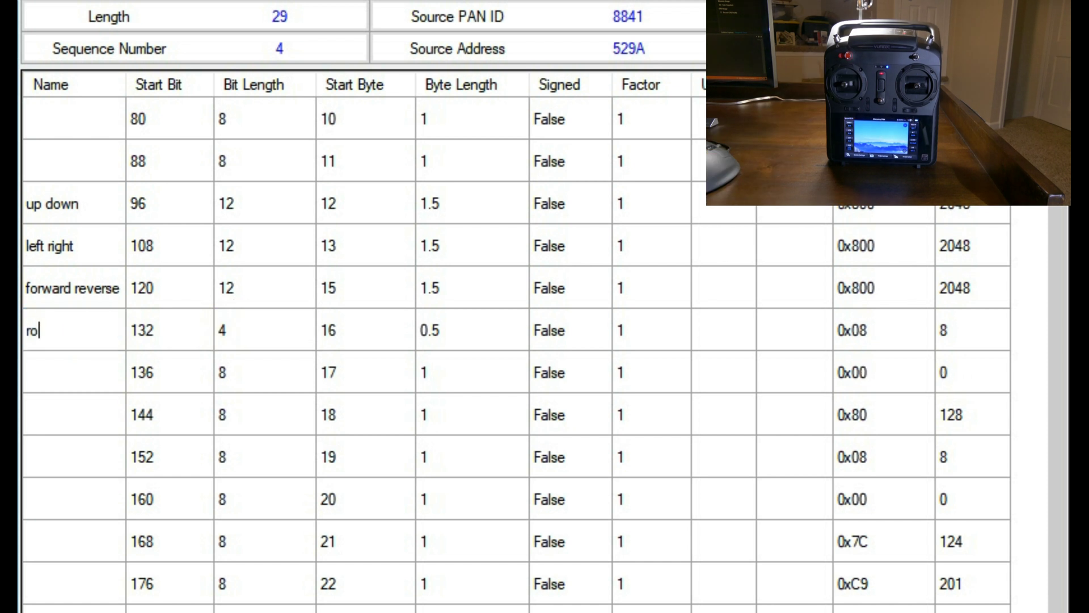
{"action": "type", "text": "tate left right"}
{"action": "key", "text": "Return"}
{"action": "left_click", "coordinate": [250, 332]}
{"action": "type", "text": "12"}
{"action": "key", "text": "Return"}
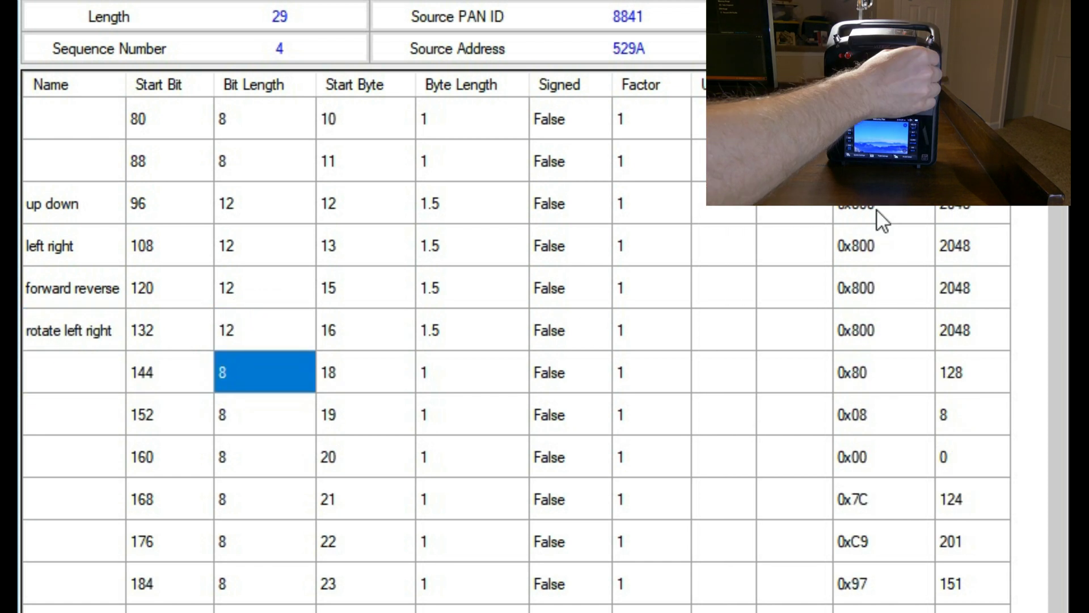
Set the bit length of the start bit 144 field to 12 and name it "tri switch"
{"action": "type", "text": "12"}
{"action": "key", "text": "Return"}
{"action": "left_click", "coordinate": [64, 375]}
{"action": "type", "text": "tri switch"}
{"action": "key", "text": "Return"}
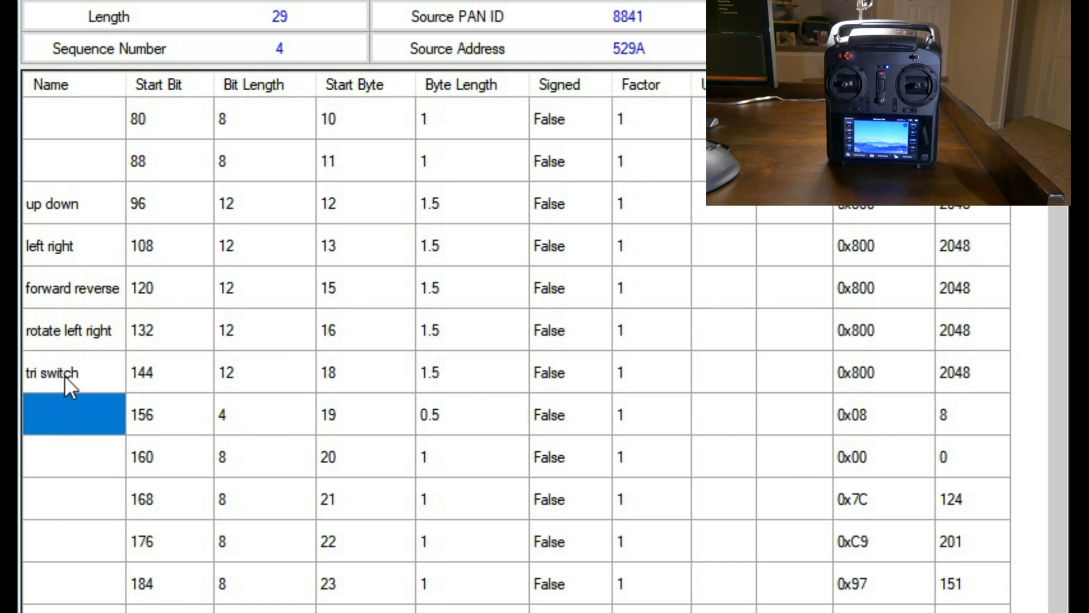
Name the field at start bit 156 "home switch" and set its bit length to 12
{"action": "left_click", "coordinate": [66, 418]}
{"action": "type", "text": "home switch"}
{"action": "key", "text": "Return"}
{"action": "left_click", "coordinate": [233, 418]}
{"action": "type", "text": "12"}
{"action": "key", "text": "Return"}
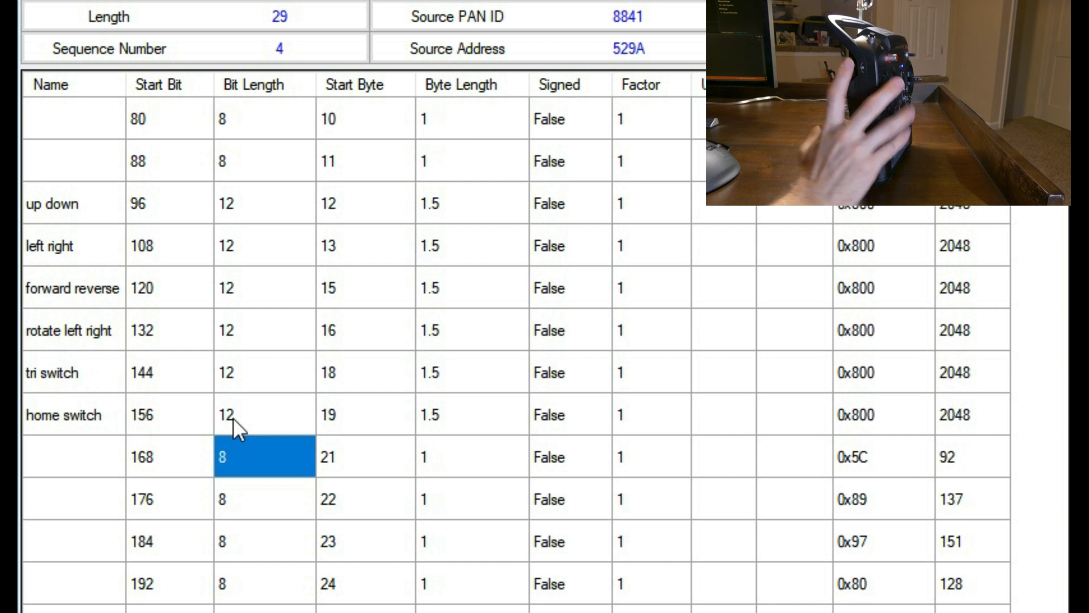
Set the bit length of the start bit 168 field to 12 and name it "camera tilt"
{"action": "type", "text": "12"}
{"action": "key", "text": "Return"}
{"action": "left_click", "coordinate": [71, 469]}
{"action": "type", "text": "camera tilt"}
{"action": "key", "text": "Return"}
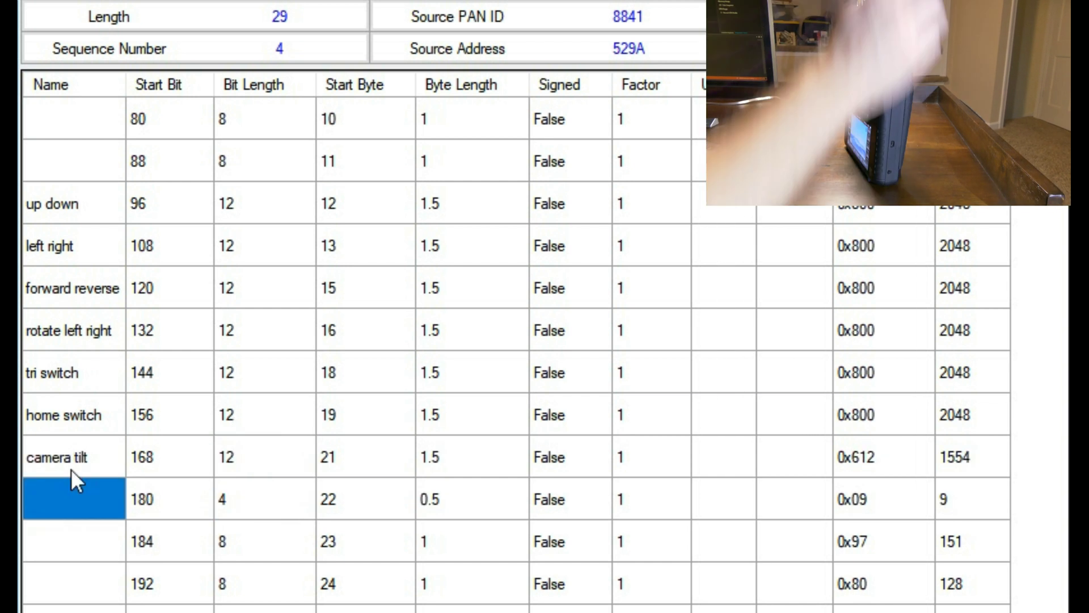
Name the field at start bit 180 "speed" and set its bit length to 12
{"action": "type", "text": "speed"}
{"action": "key", "text": "Return"}
{"action": "left_click", "coordinate": [230, 494]}
{"action": "type", "text": "12"}
{"action": "key", "text": "Return"}
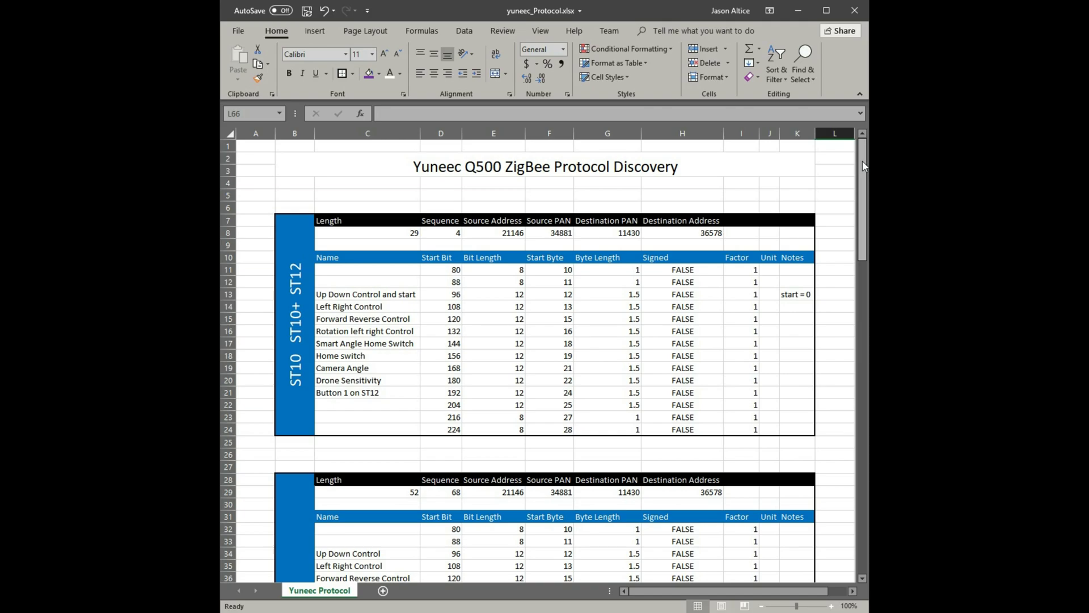
{"action": "left_click_drag", "start_coordinate": [862, 165], "coordinate": [864, 165]}
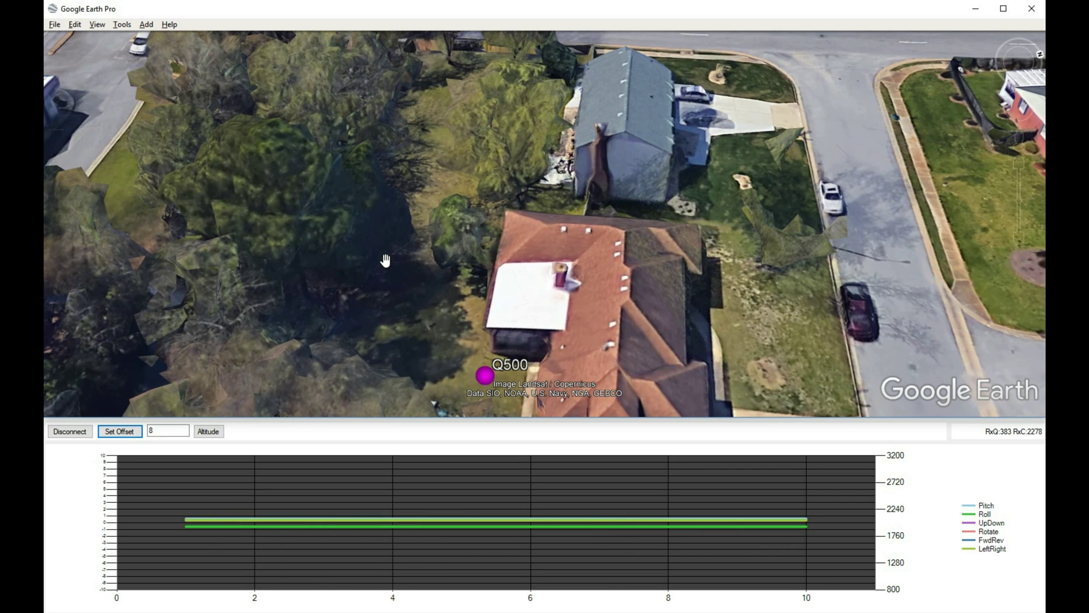
{"action": "left_click_drag", "start_coordinate": [385, 260], "coordinate": [528, 297]}
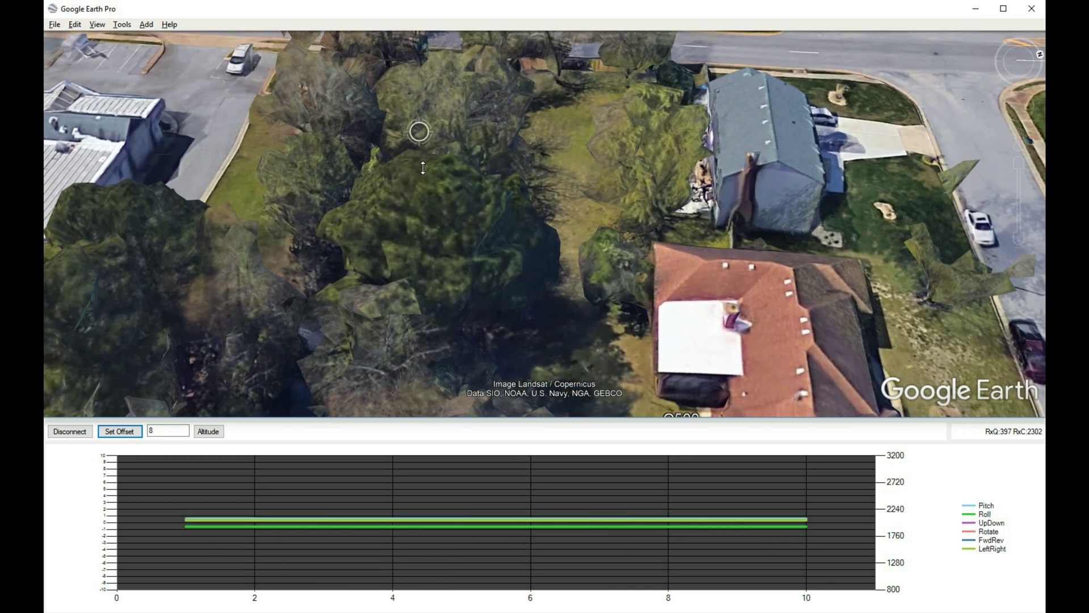
Follow the Q500 marker over the terrain in Google Earth and retrieve the drone's current altitude
{"action": "left_click_drag", "start_coordinate": [422, 167], "coordinate": [149, 252]}
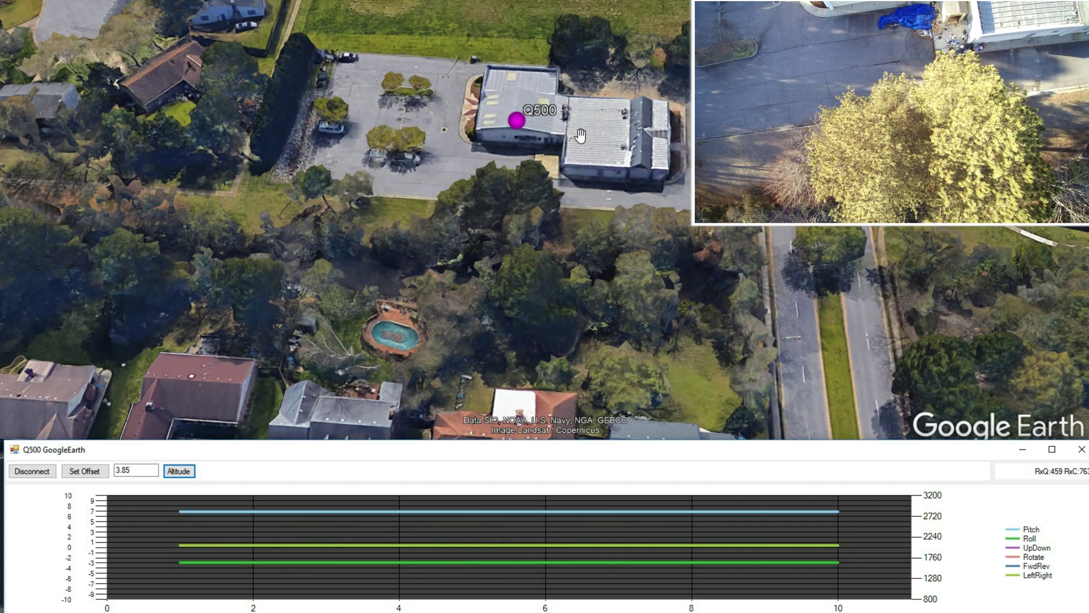
{"action": "left_click_drag", "start_coordinate": [580, 135], "coordinate": [567, 209]}
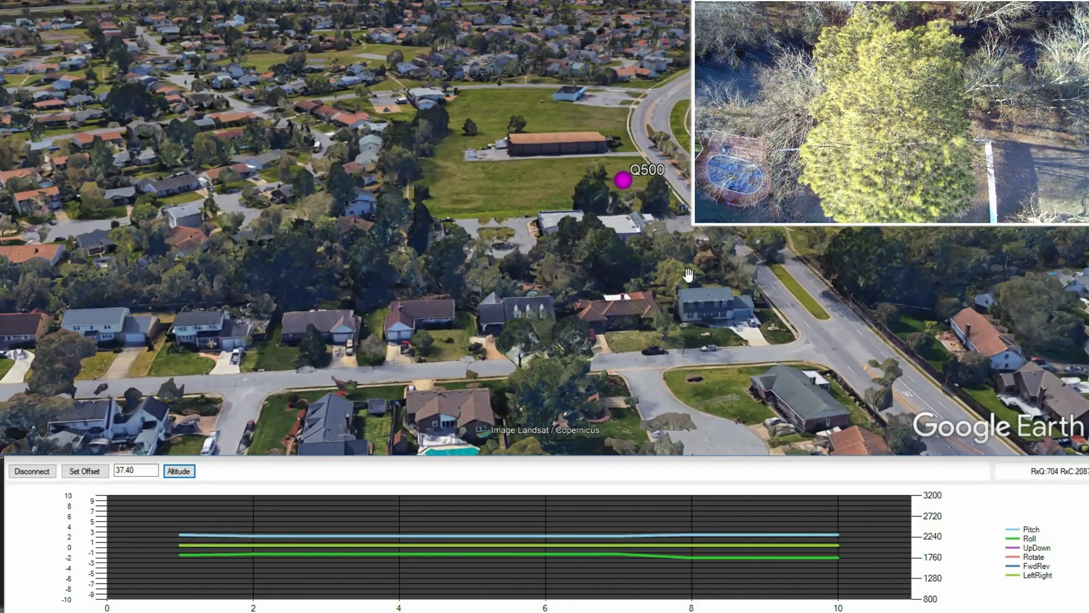
{"action": "left_click", "coordinate": [180, 471]}
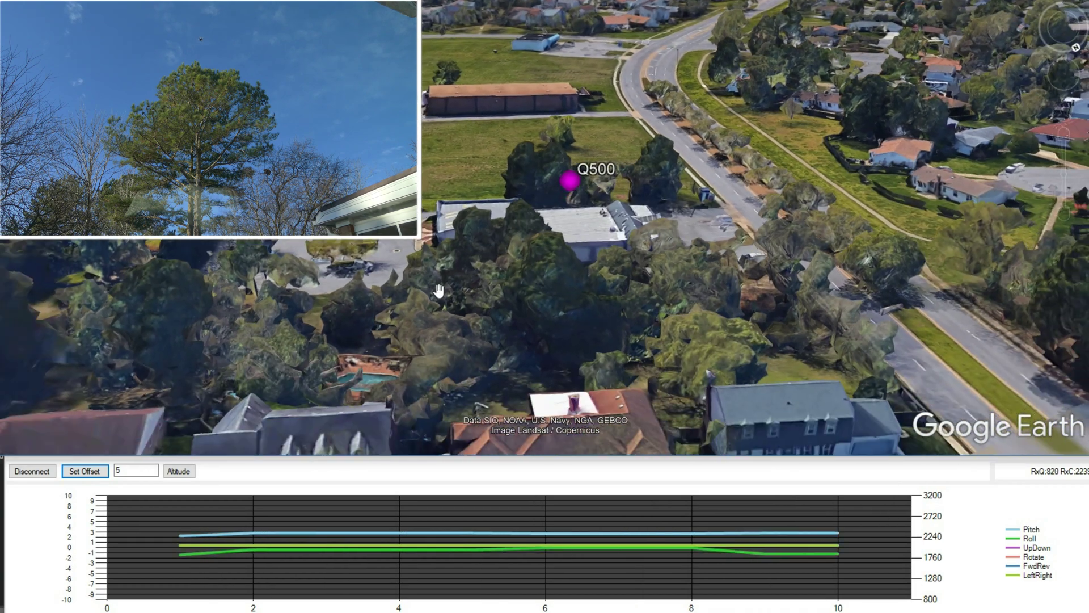
Set the Q500 marker's offset to 8 and apply it
{"action": "left_click", "coordinate": [117, 471]}
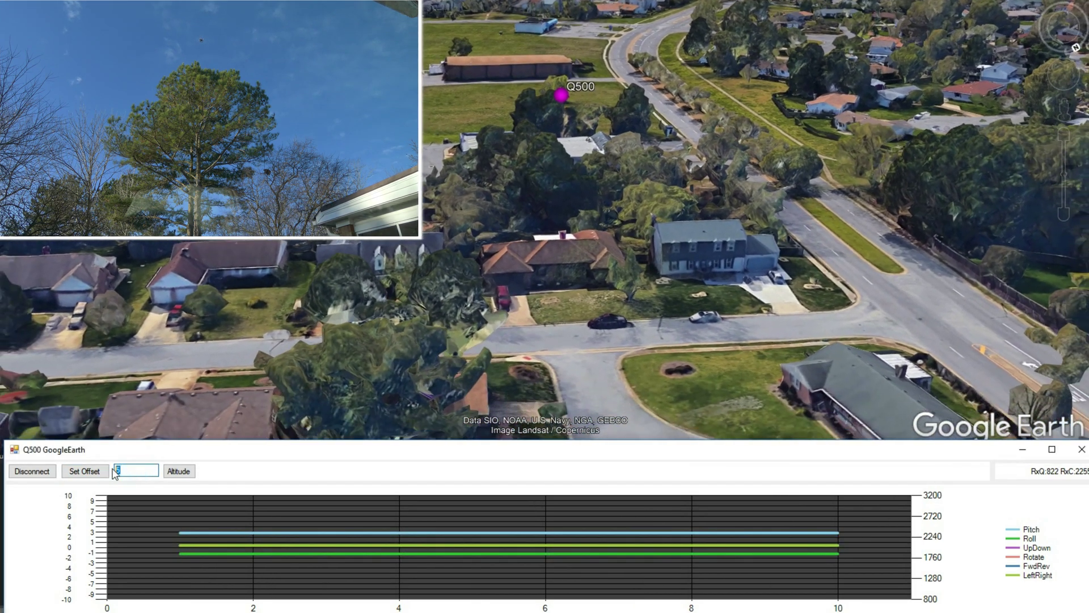
{"action": "type", "text": "8"}
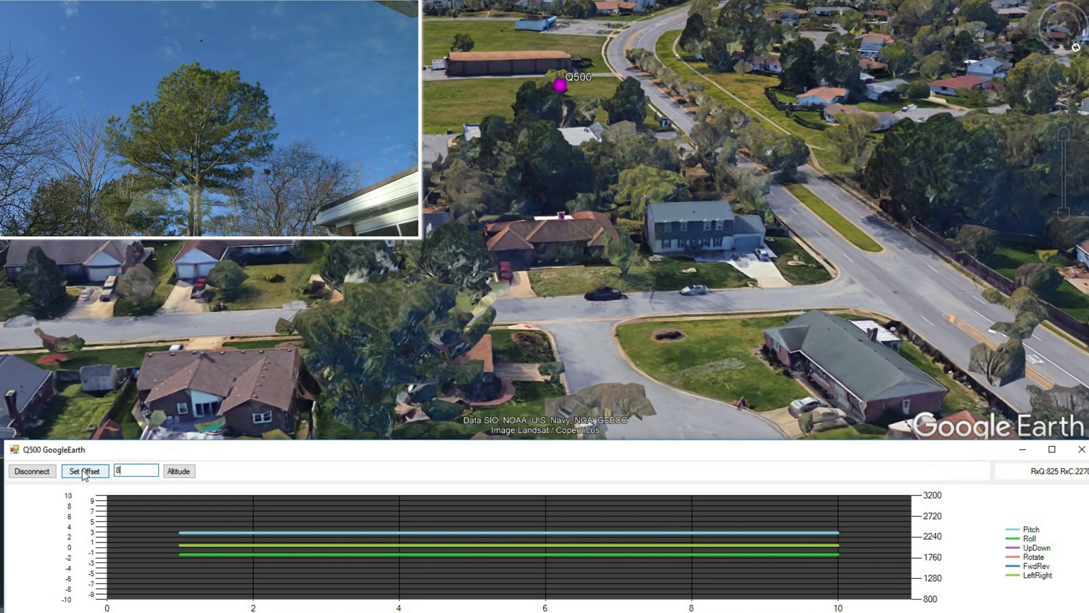
{"action": "left_click", "coordinate": [85, 472]}
Track the Q500 marker over the trees and houses in Google Earth, and return to the Q500 GoogleEarth window
{"action": "left_click", "coordinate": [591, 173]}
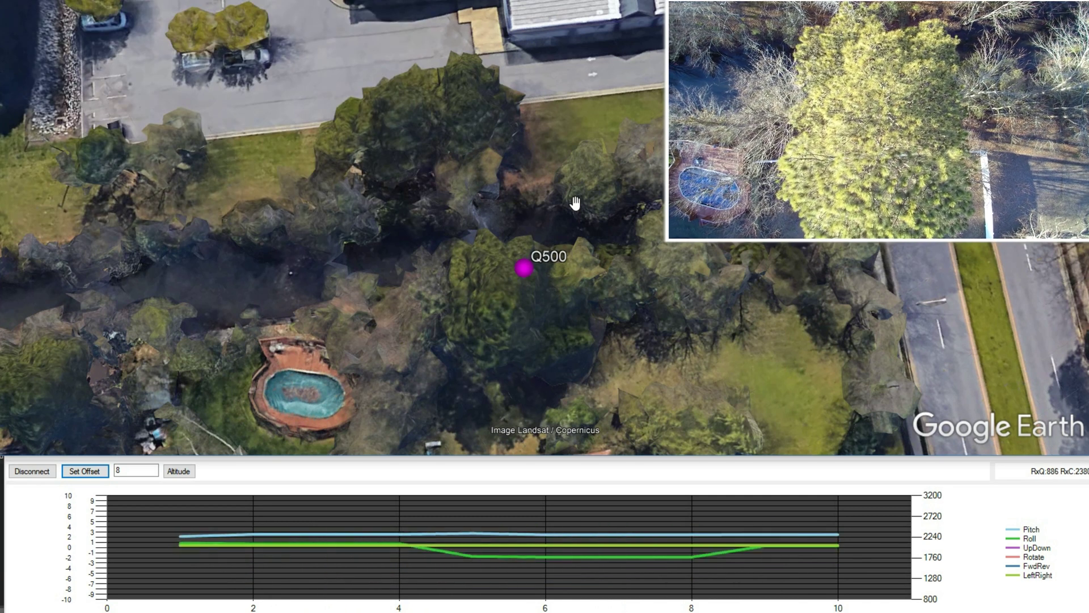
{"action": "left_click_drag", "start_coordinate": [558, 217], "coordinate": [554, 281]}
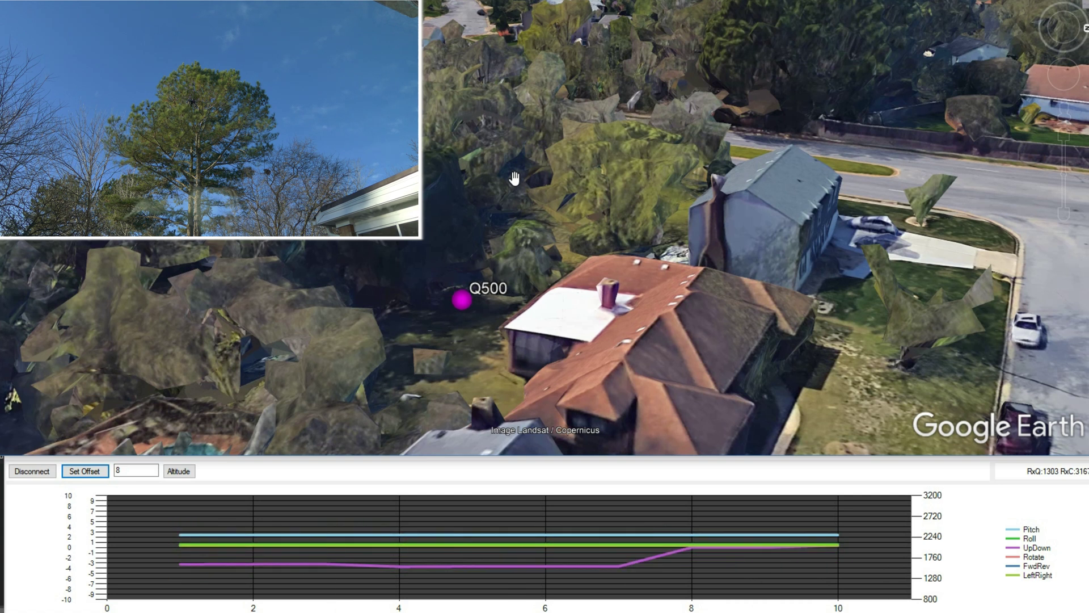
{"action": "left_click", "coordinate": [127, 462]}
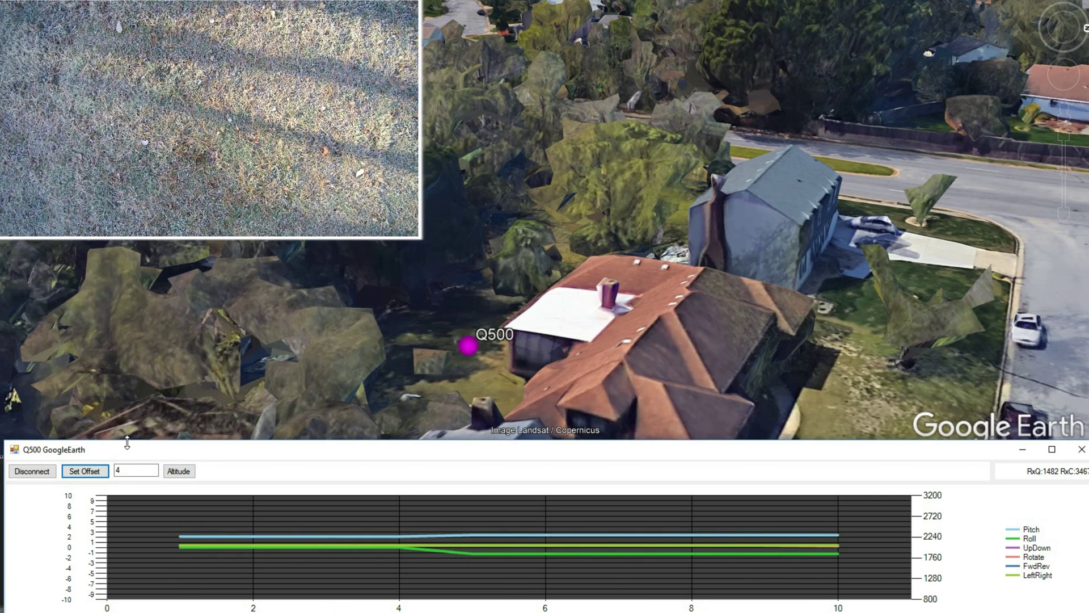